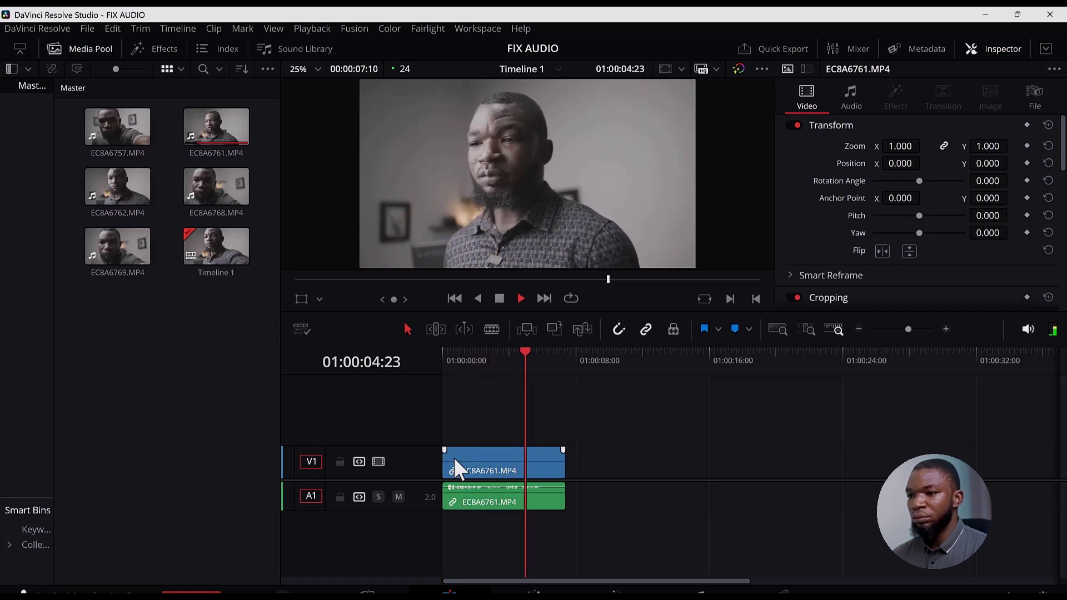
- Play the timeline clip from its start on the Edit page and check the audio level meter for both channels
key("space")
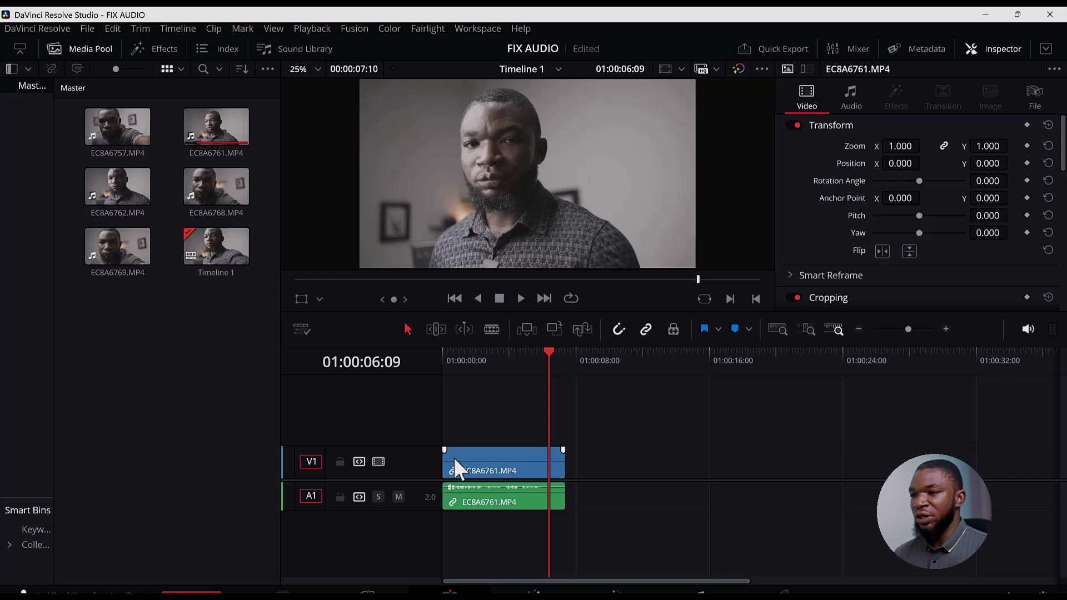
left_click_drag(515, 365, 441, 361)
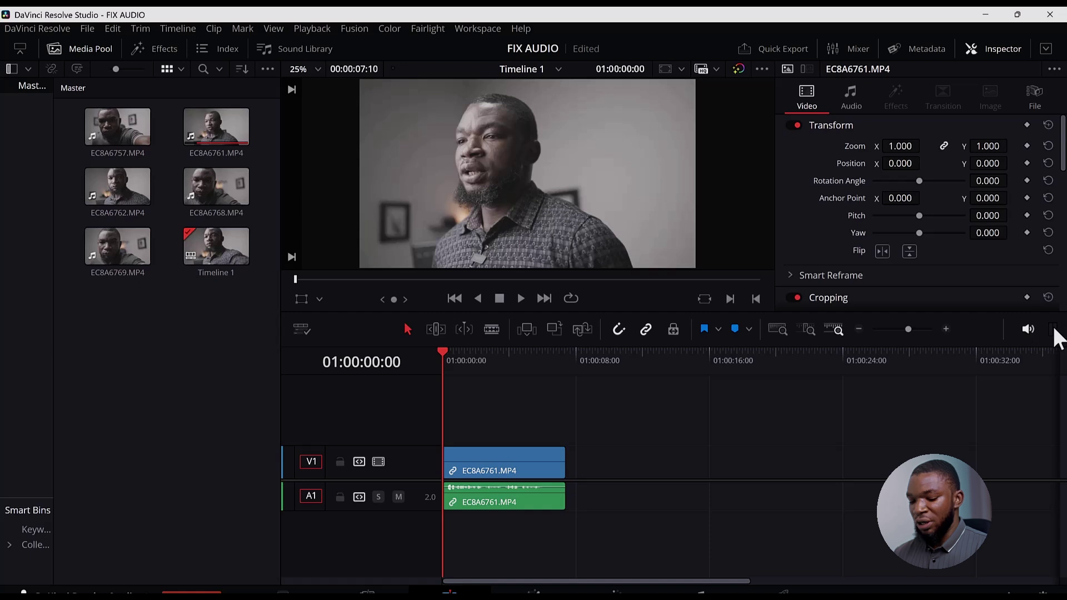
key("space")
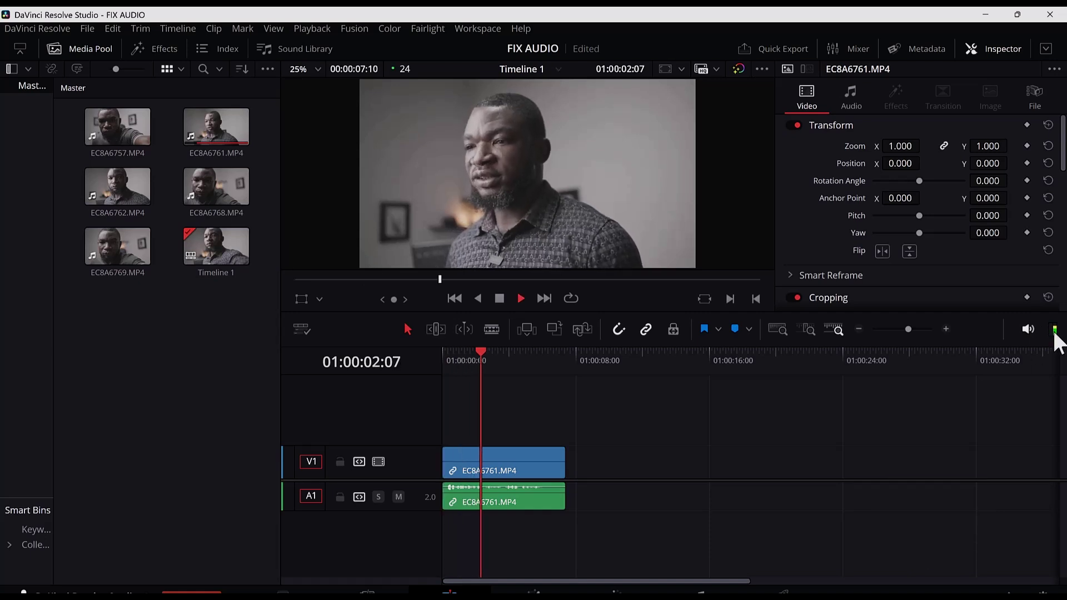
key("space")
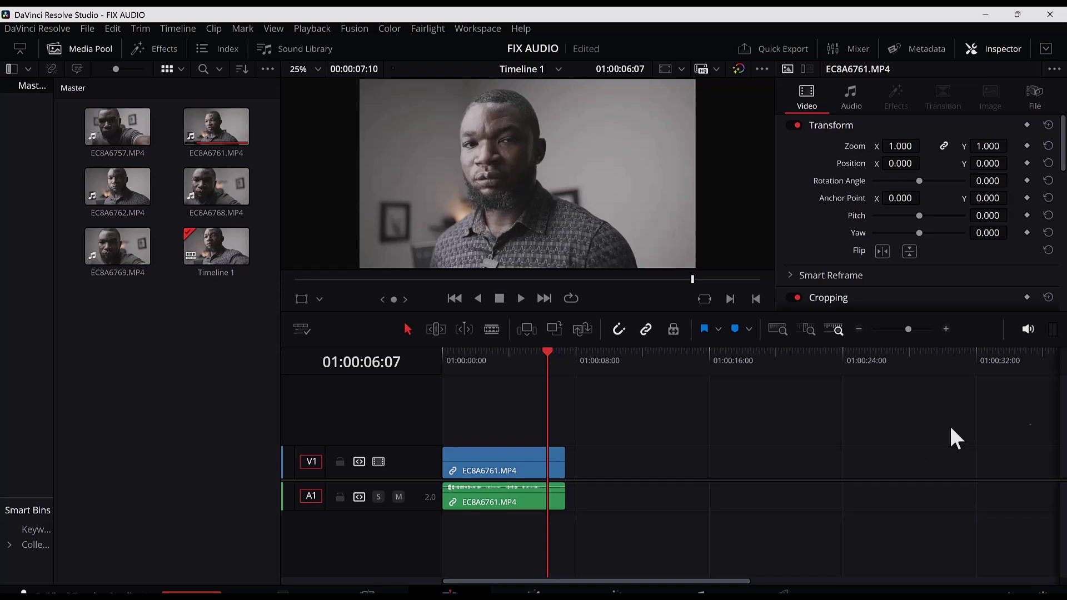
- Switch to the Fairlight page and play the clip from its start, checking the left and right levels of Audio 1 and Bus 1
left_click(701, 593)
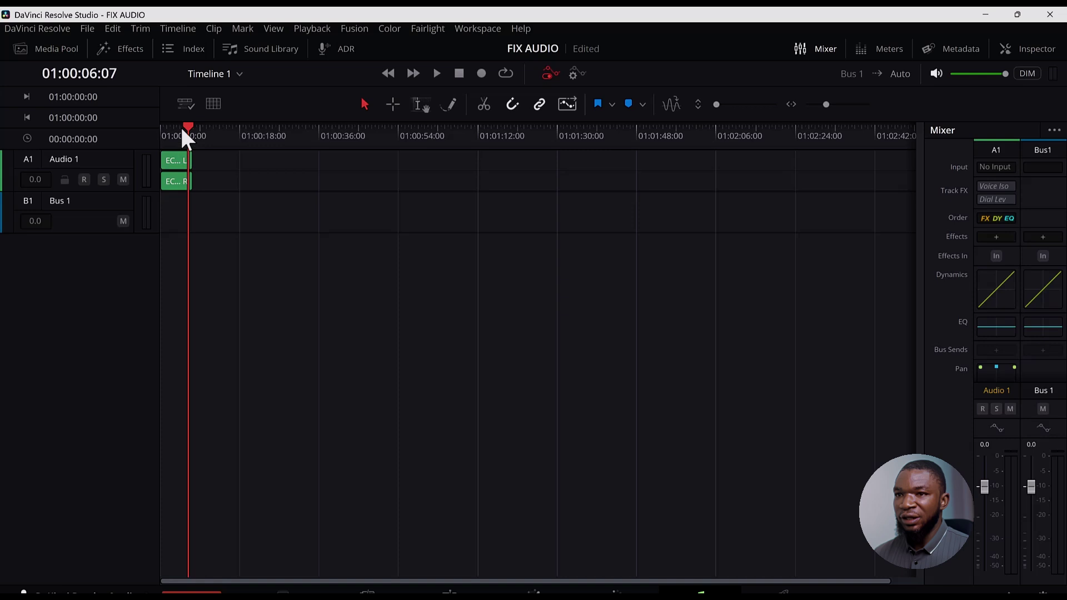
left_click_drag(187, 129, 144, 137)
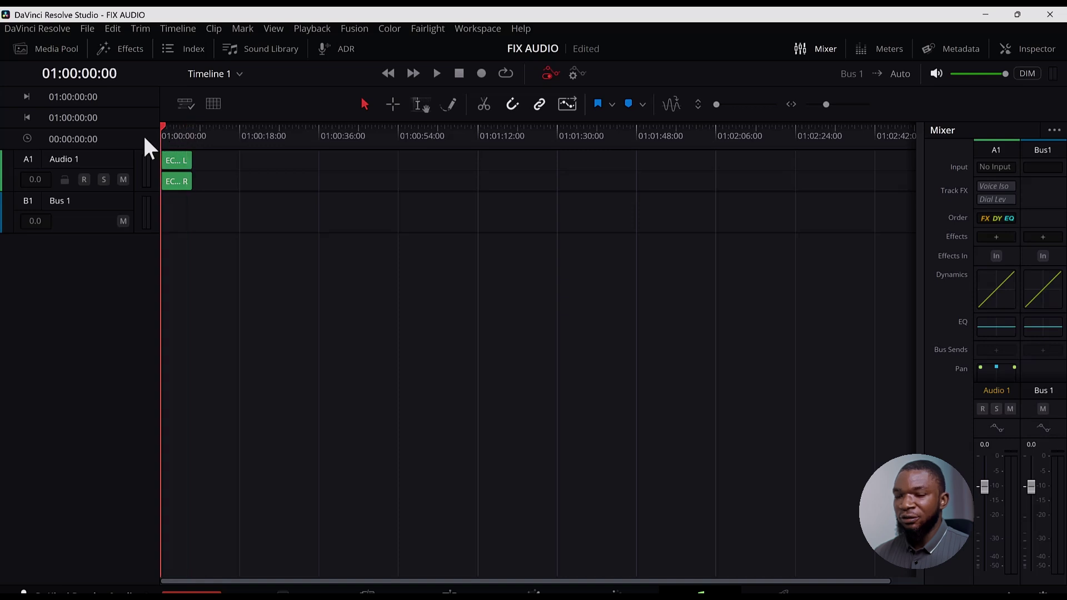
scroll(144, 137, "up", 4)
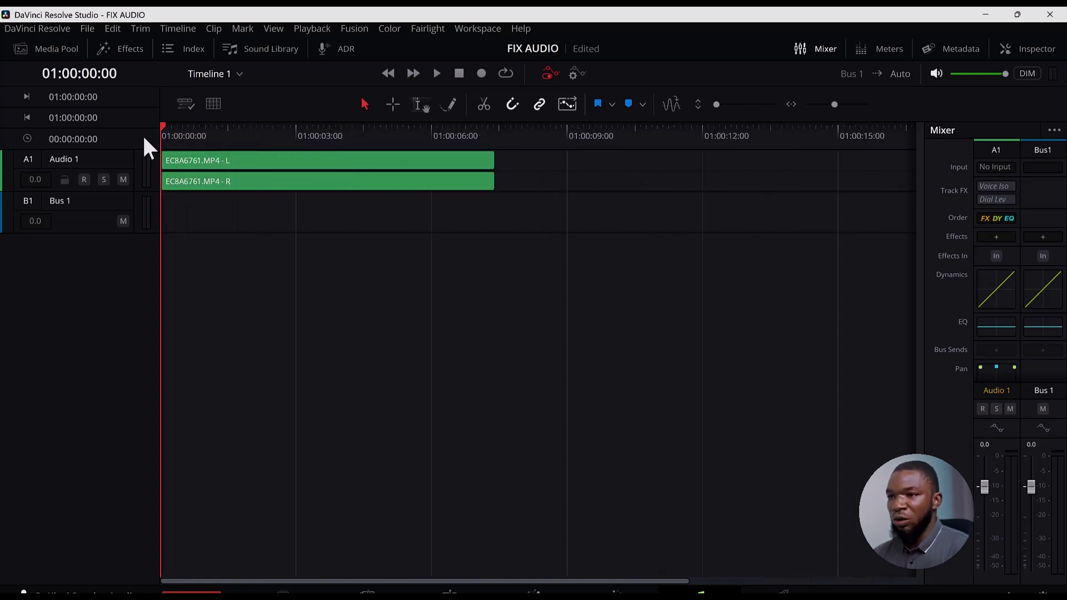
key("space")
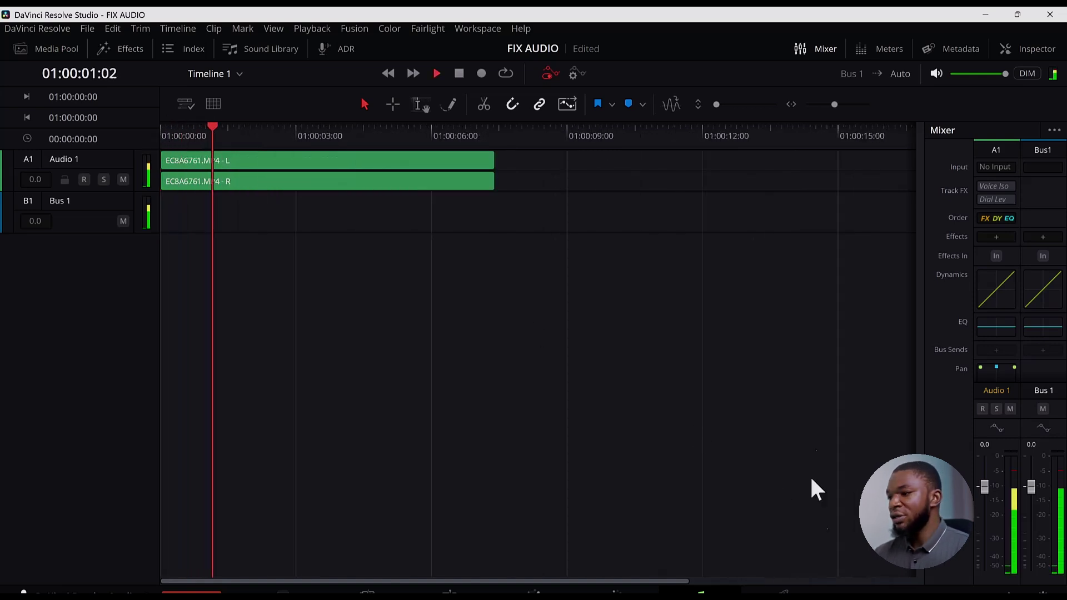
left_click(550, 129)
left_click_drag(550, 129, 162, 139)
key("space")
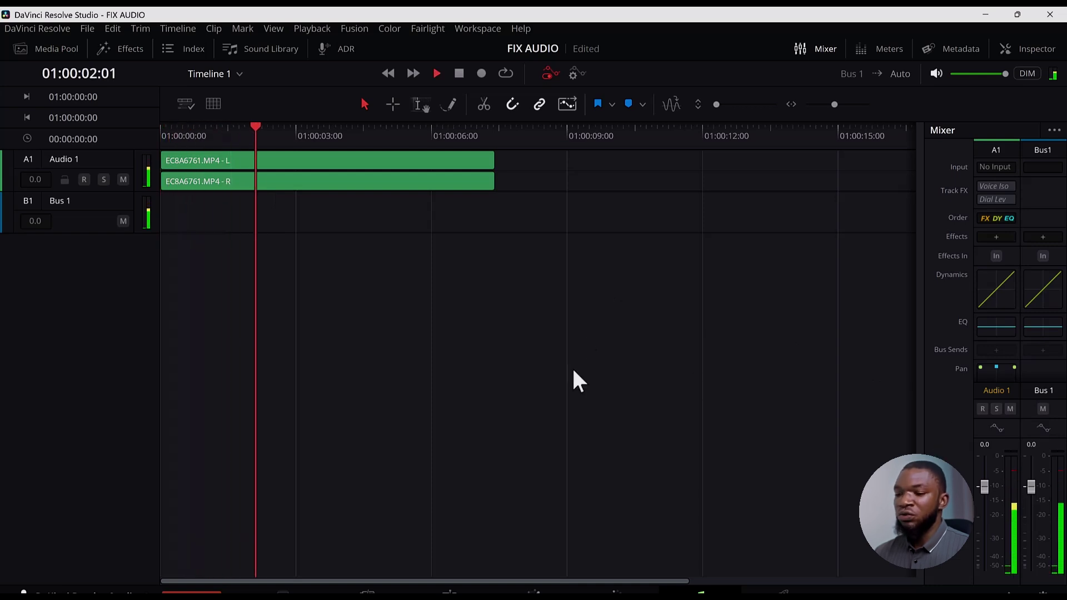
- Back on the Edit page, set the left channel's source to Embedded Channel 2 in the timeline clip's audio Clip Attributes
key("shift+4")
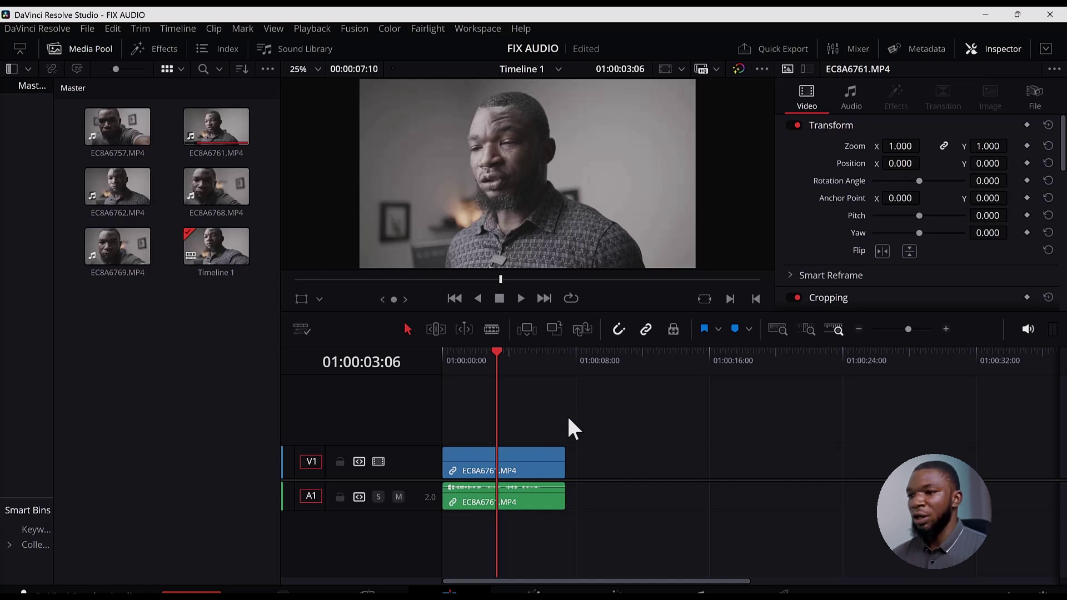
left_click_drag(496, 350, 455, 367)
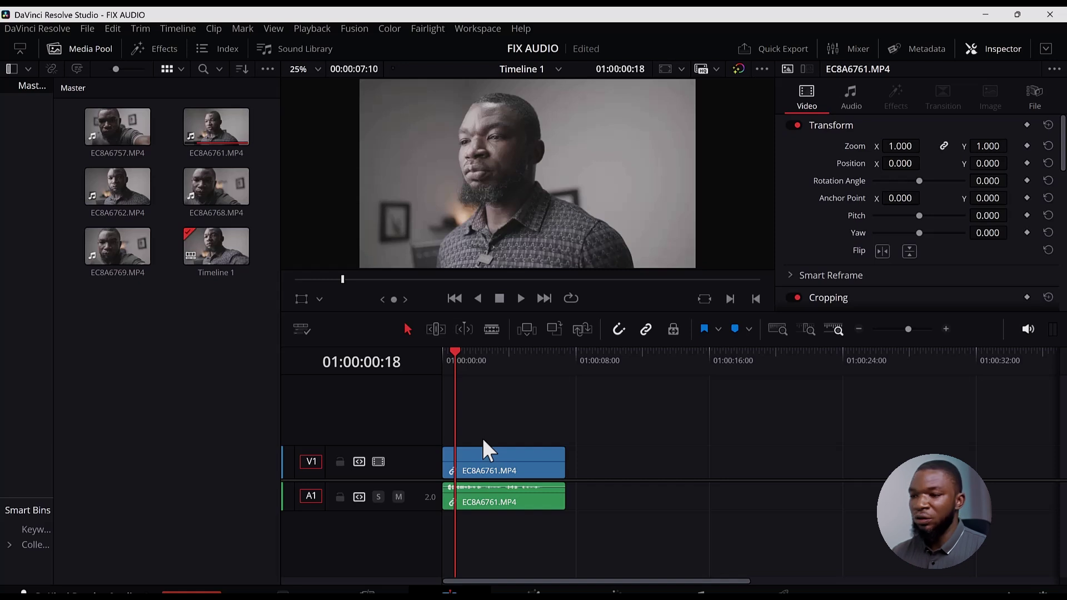
left_click(492, 470)
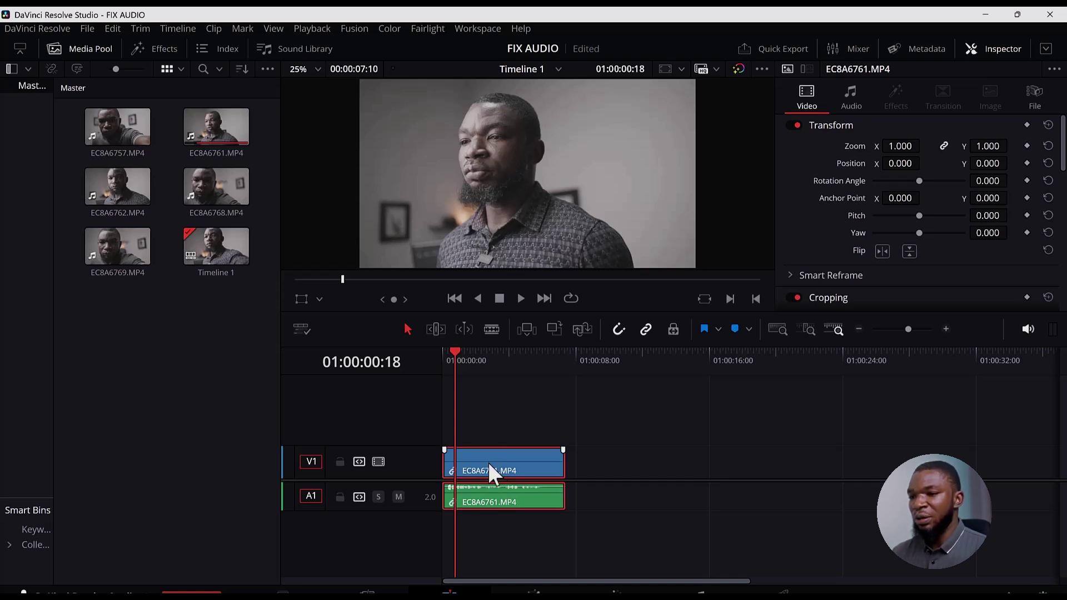
right_click(488, 462)
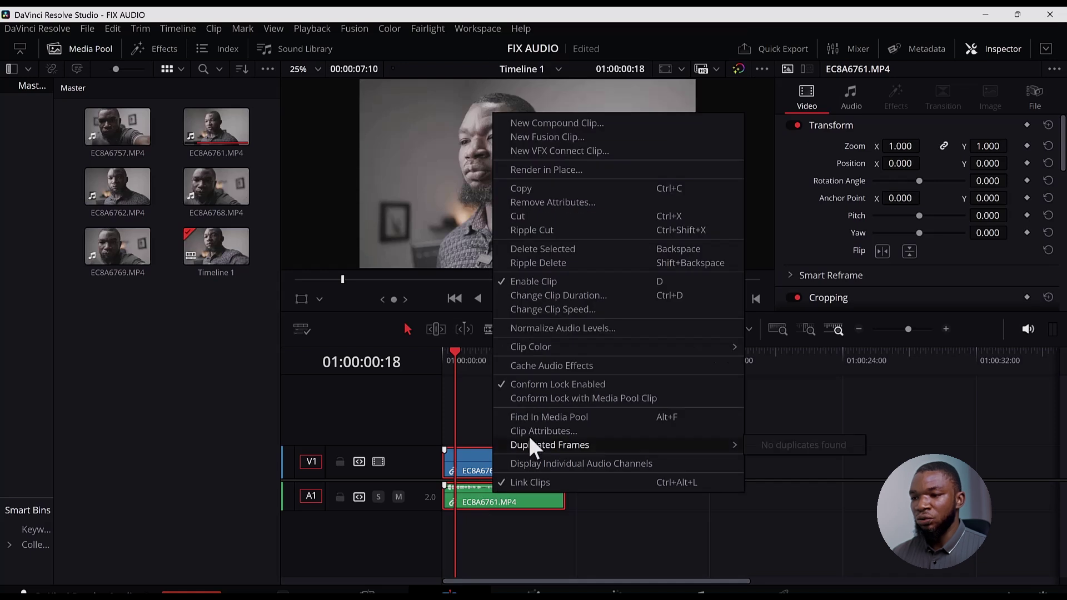
left_click(531, 433)
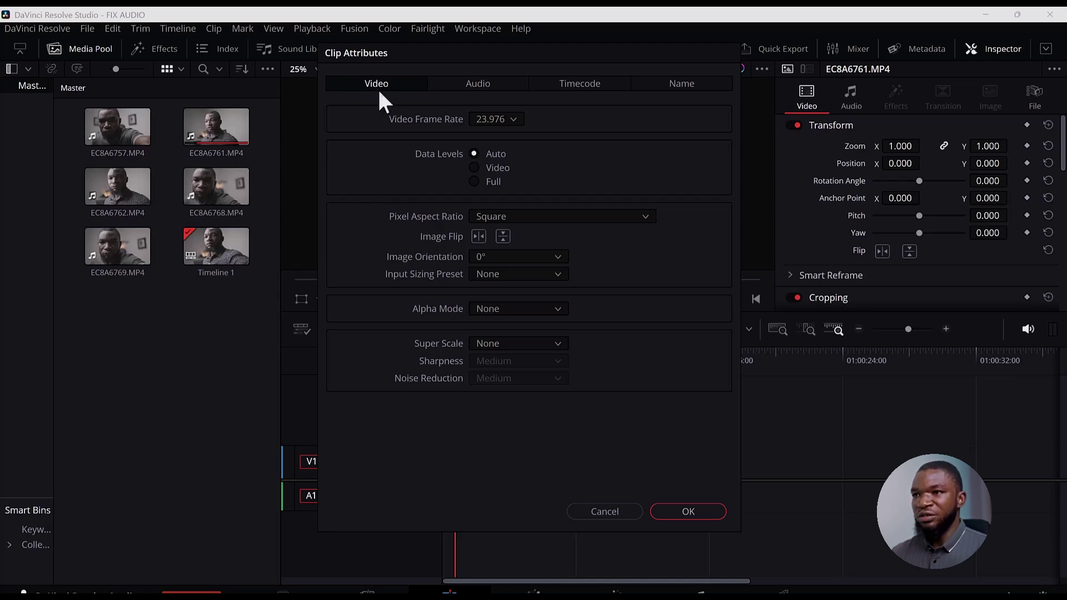
left_click(475, 91)
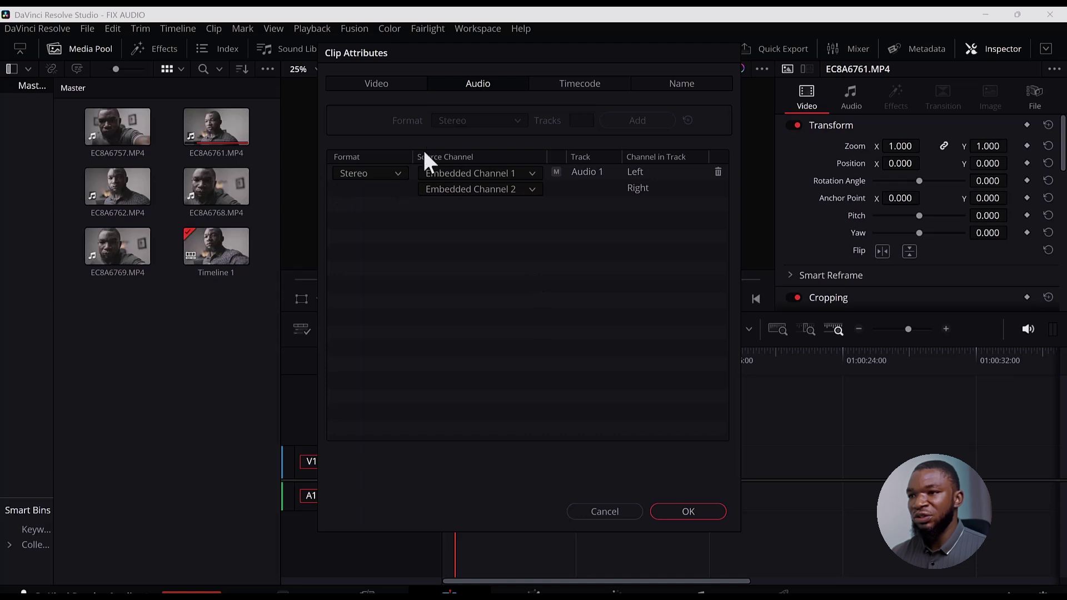
left_click(499, 175)
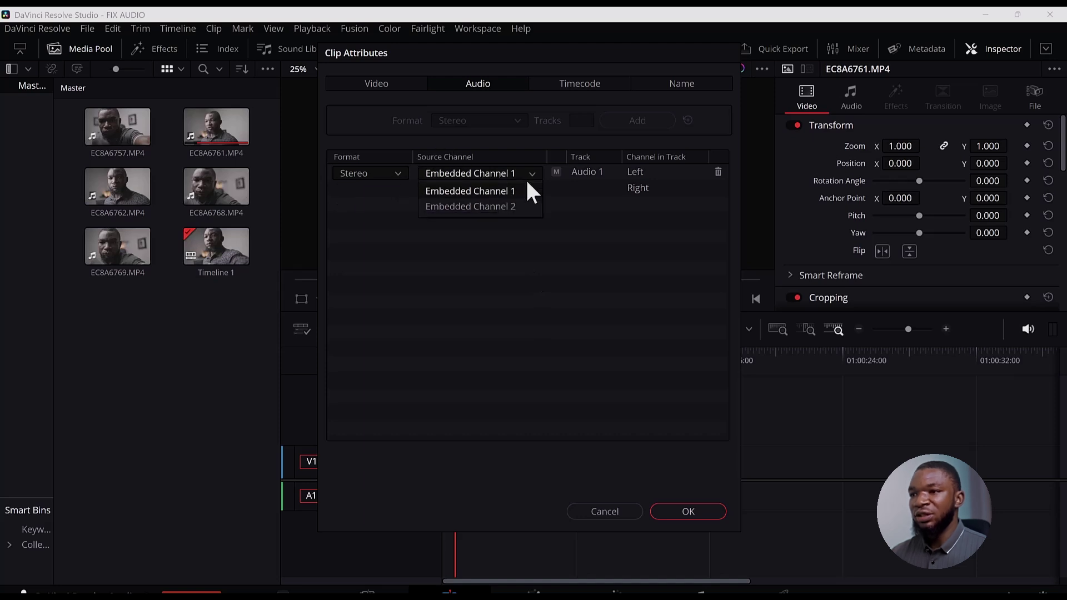
left_click(509, 205)
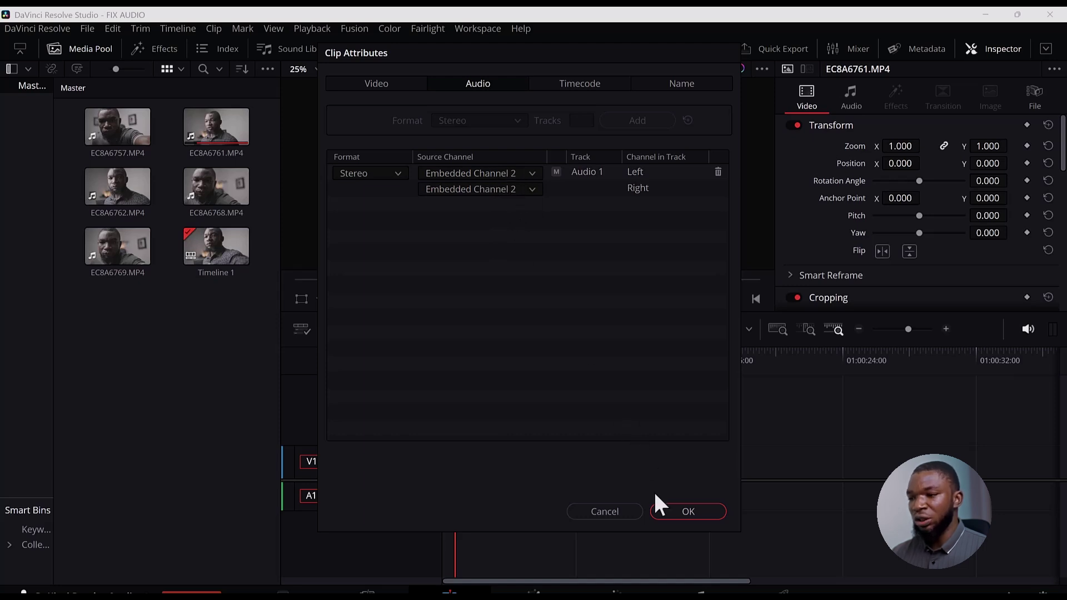
left_click(687, 511)
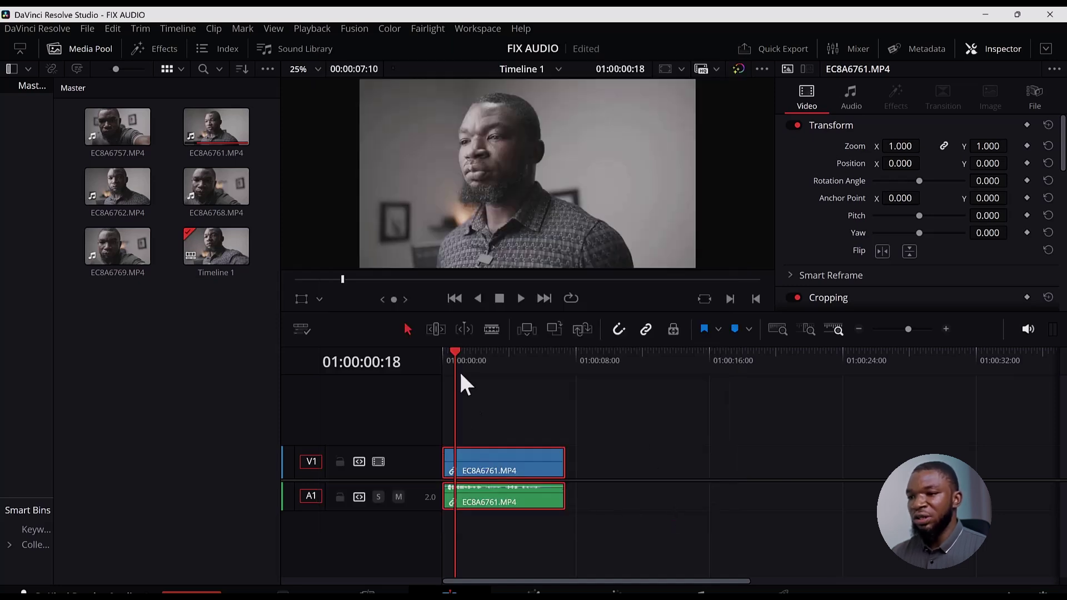
- Replay the reassigned clip from the start on the Edit page and check the level meter on both sides
left_click_drag(452, 363, 436, 367)
key("space")
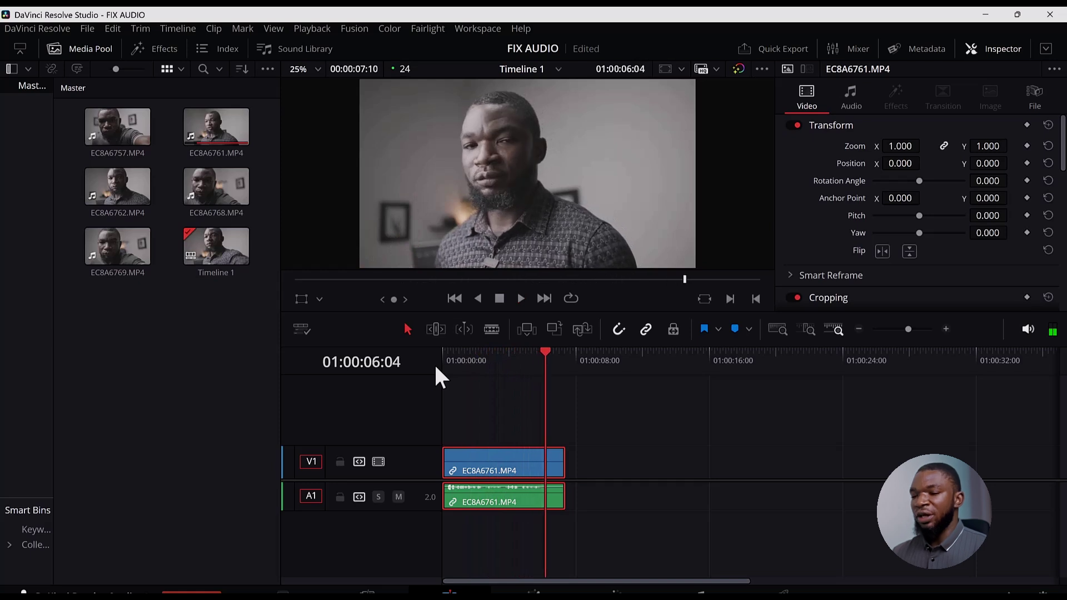
key("space")
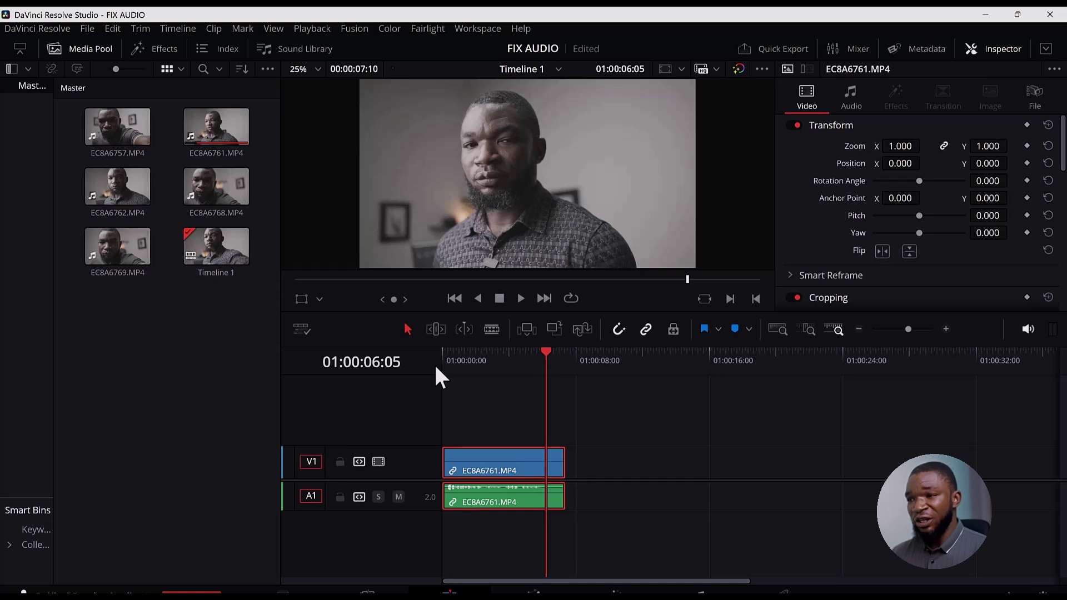
left_click_drag(541, 369, 436, 396)
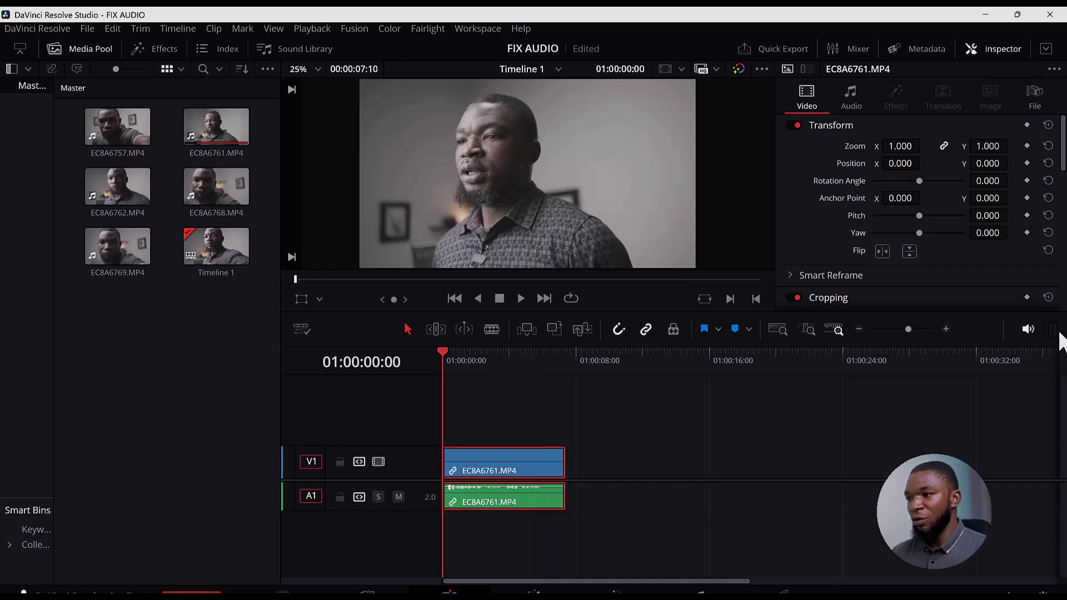
key("space")
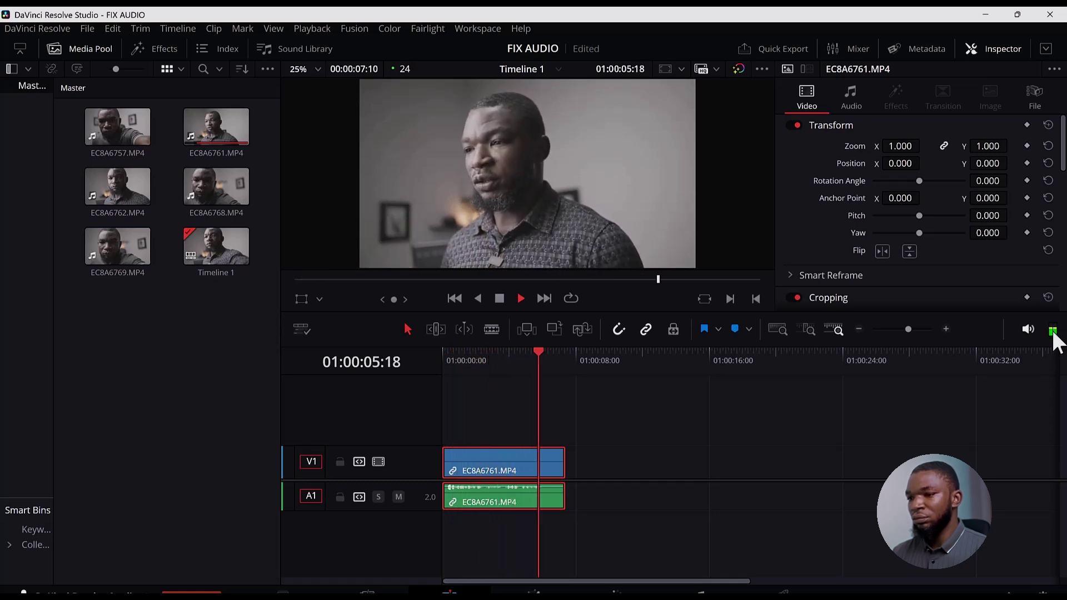
key("space")
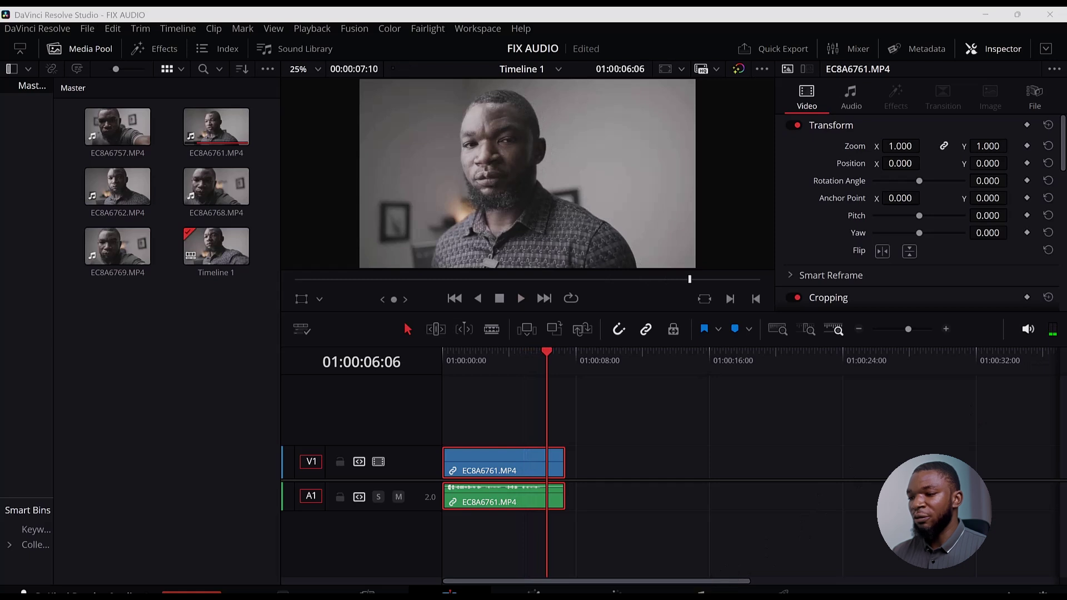
- Check the reassigned clip's channel levels in the Fairlight mixer by playing it from the beginning, finishing with the playhead at the start
key("shift+7")
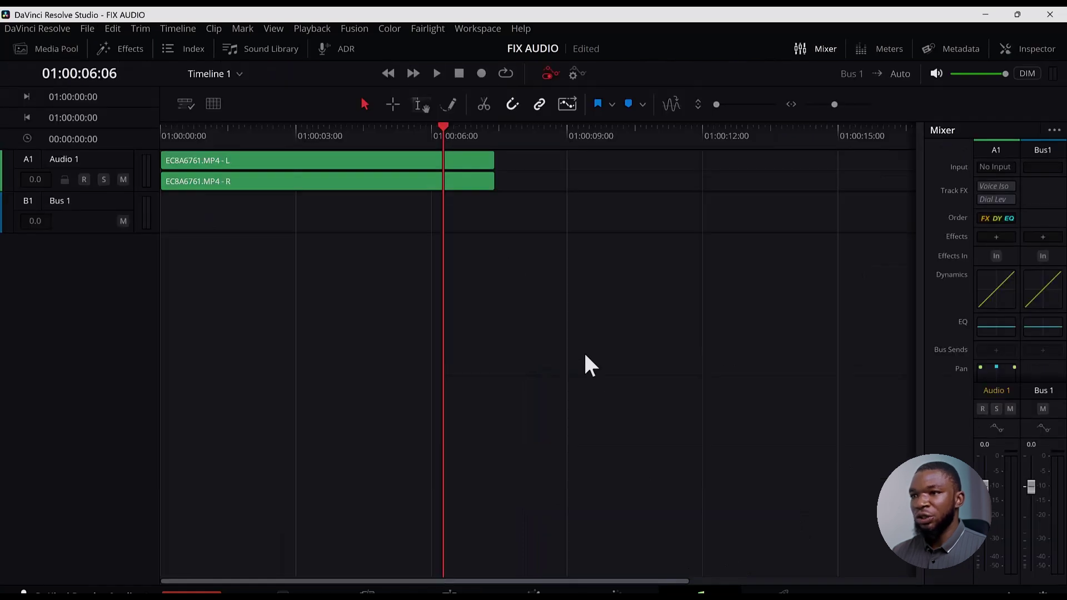
left_click(343, 132)
key("Home")
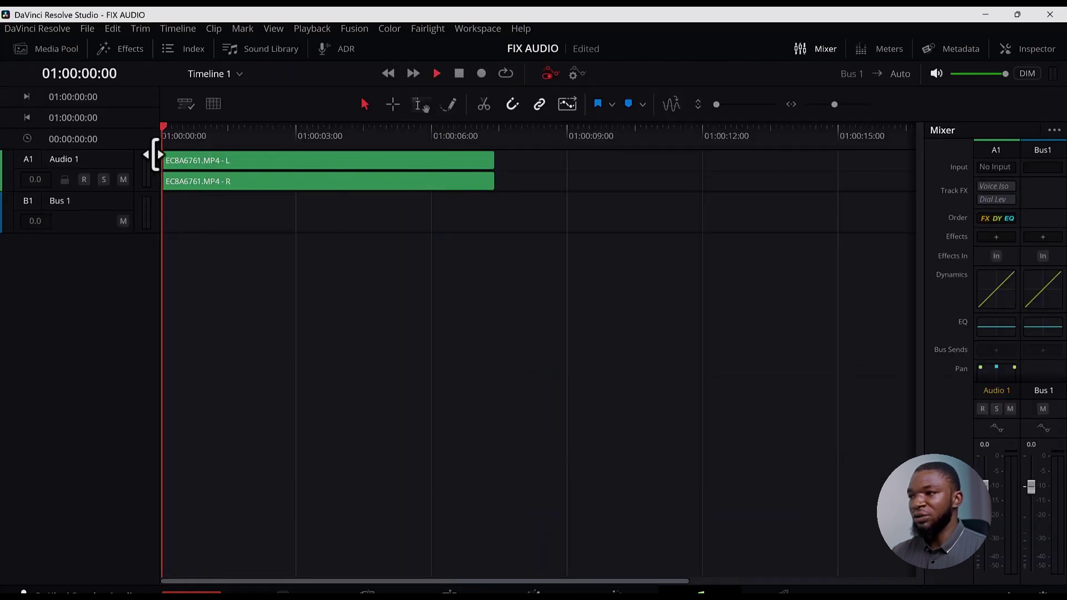
key("space")
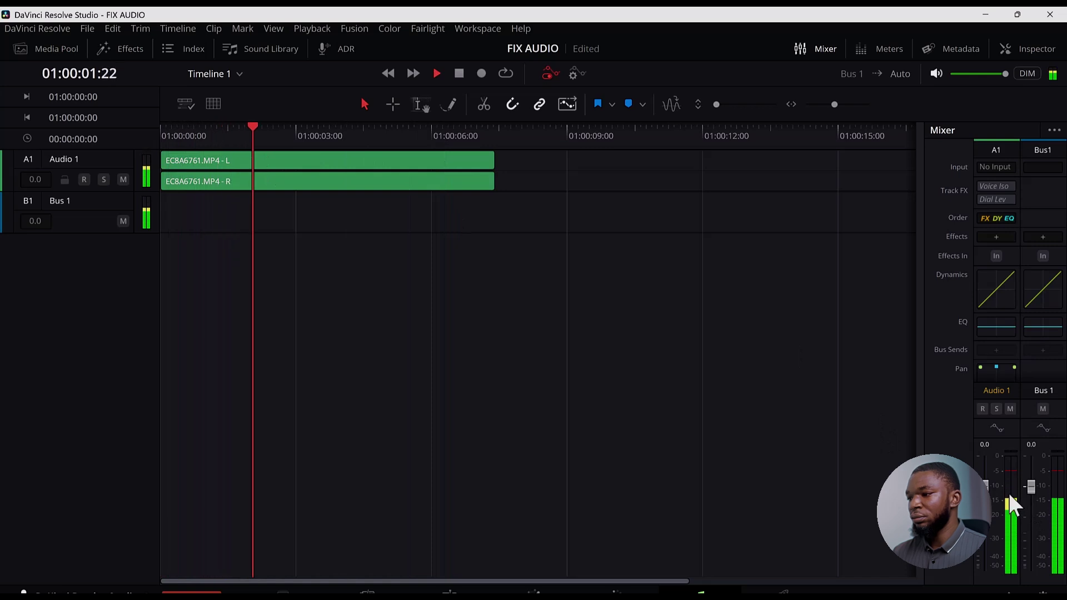
left_click(434, 136)
key("space")
key("Home")
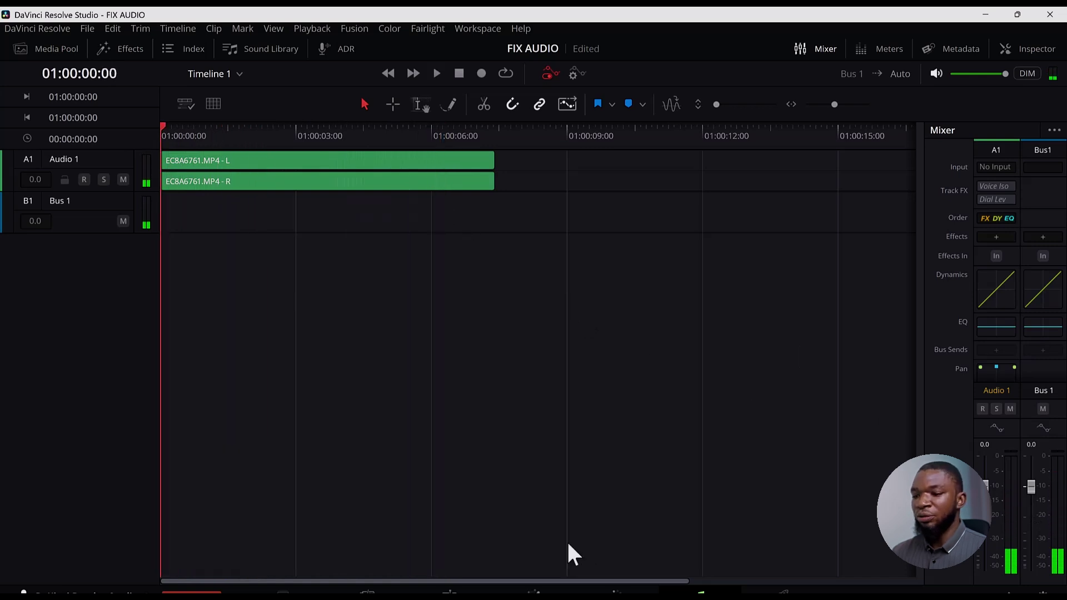
- Return to the Edit page and delete the EC8A6761.MP4 clip with its audio from the timeline
left_click(461, 591)
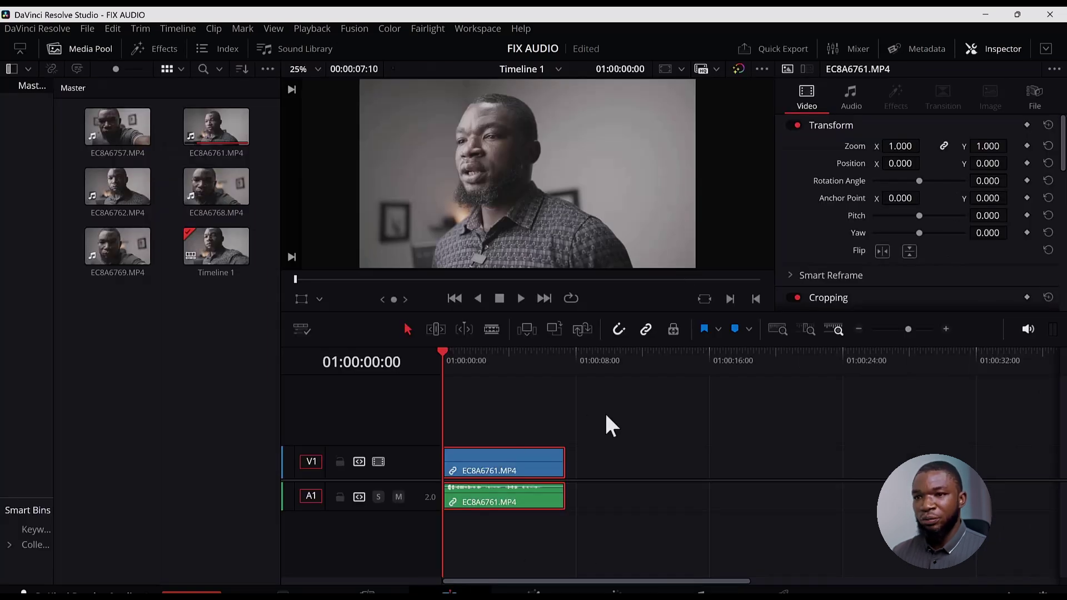
left_click_drag(591, 408, 495, 506)
key("Delete")
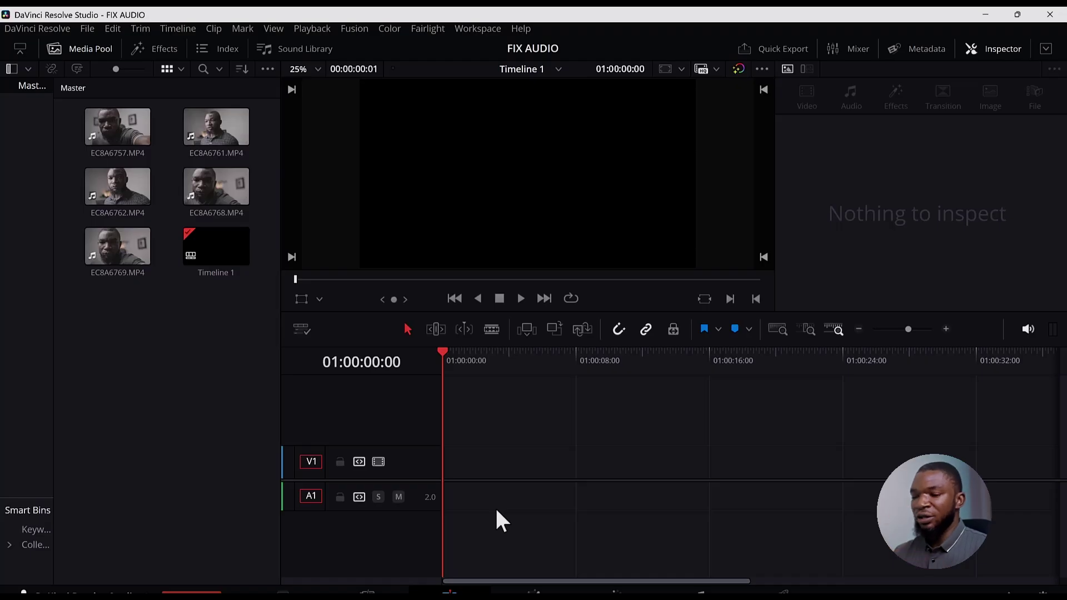
- Open Clip Attributes for EC8A6761.MP4 in the media pool and review its video settings and audio channel assignments
left_click(219, 119)
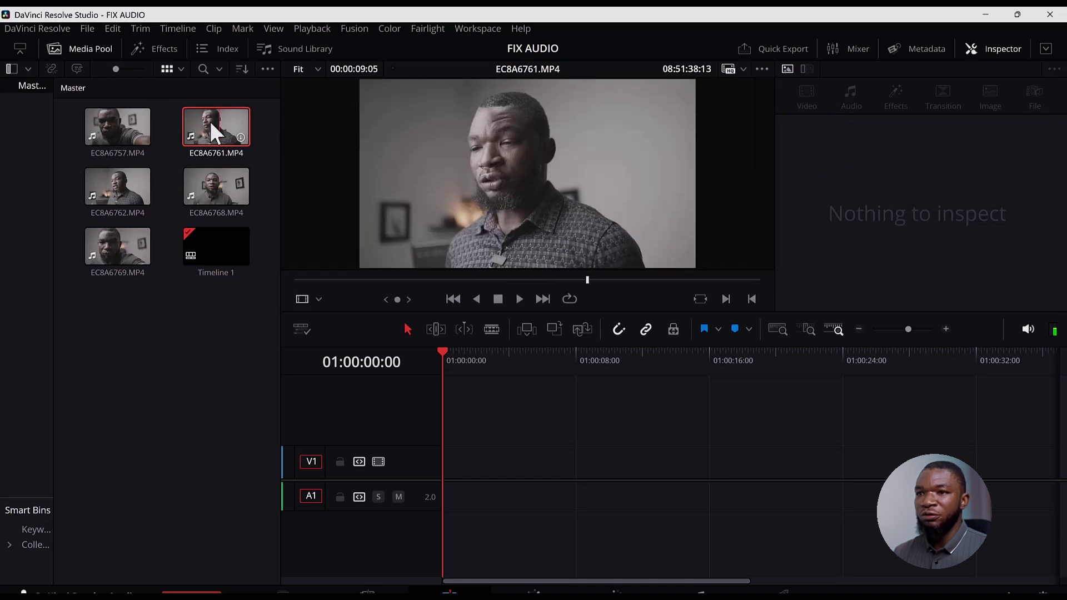
right_click(210, 120)
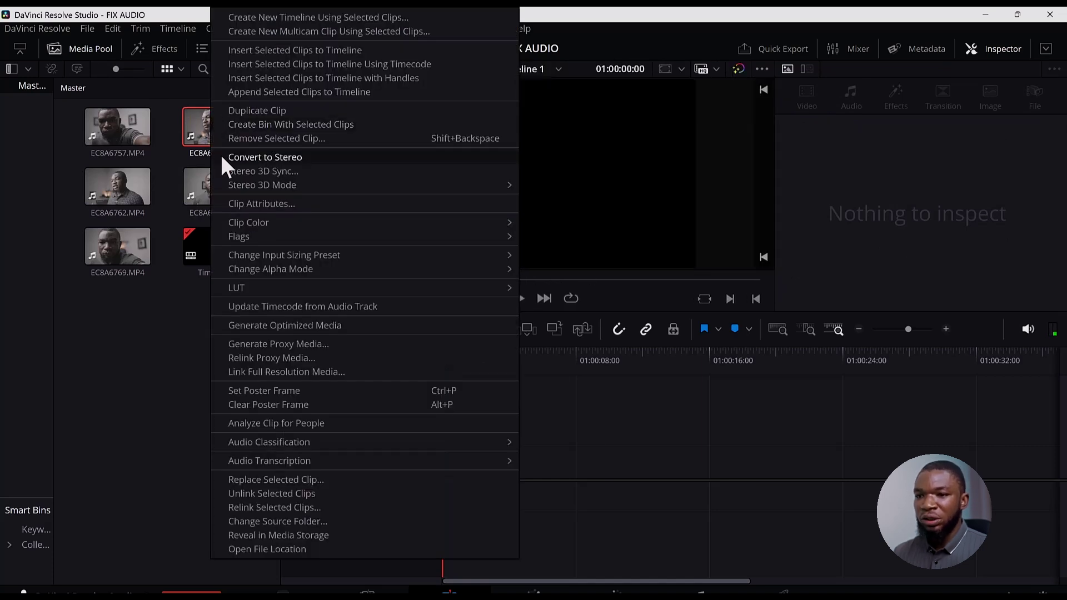
right_click(211, 122)
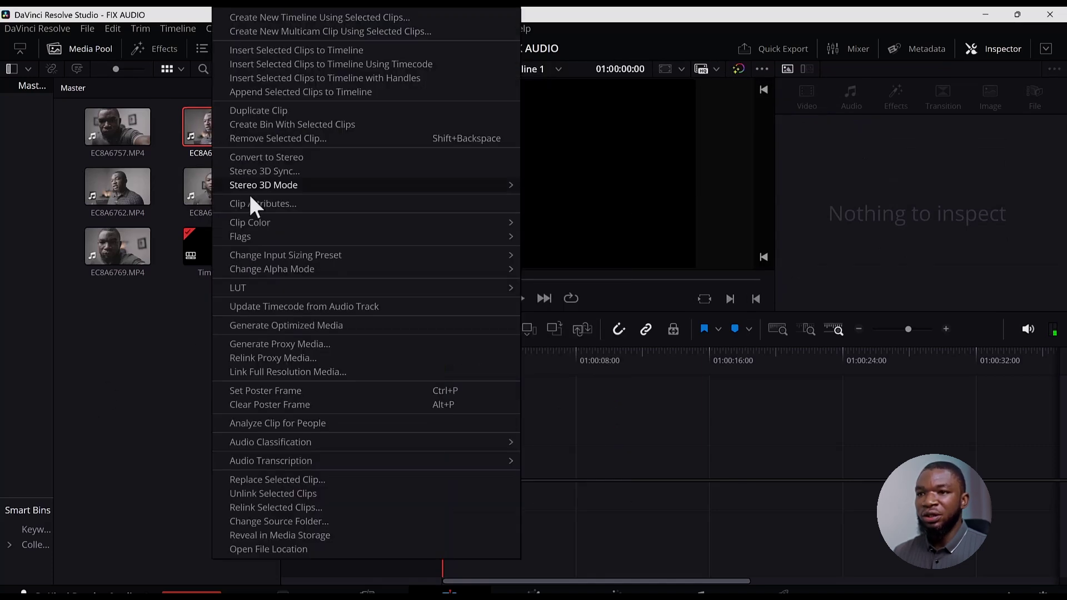
left_click(247, 212)
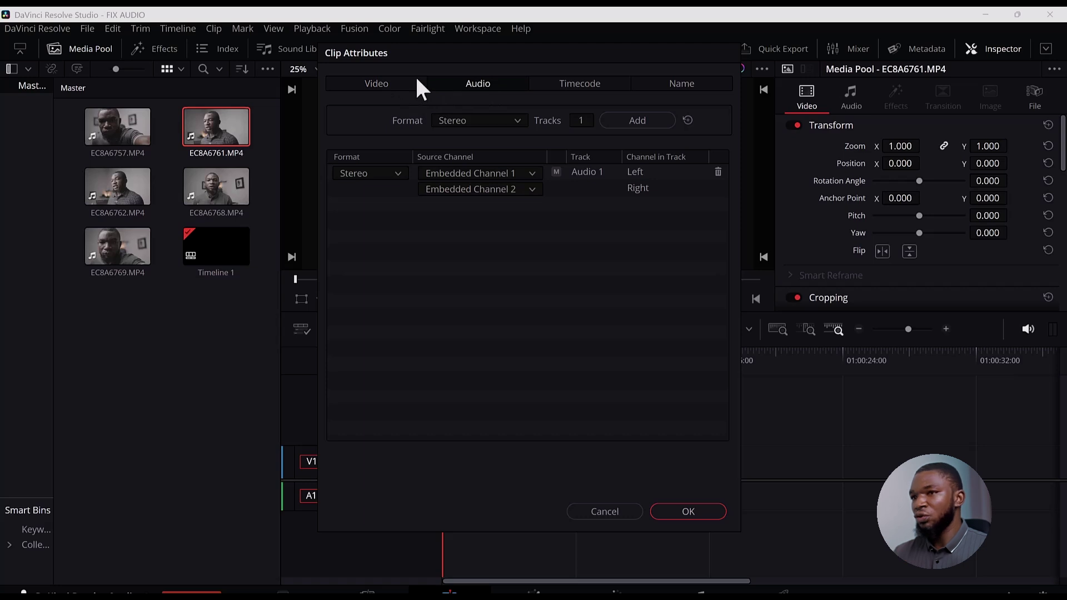
left_click(383, 85)
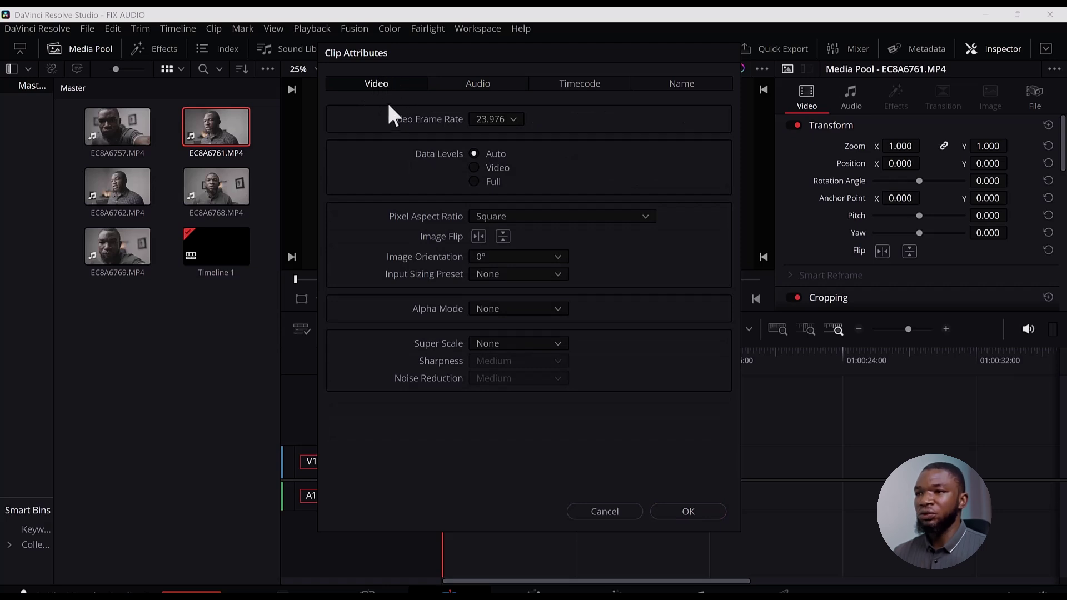
left_click(477, 92)
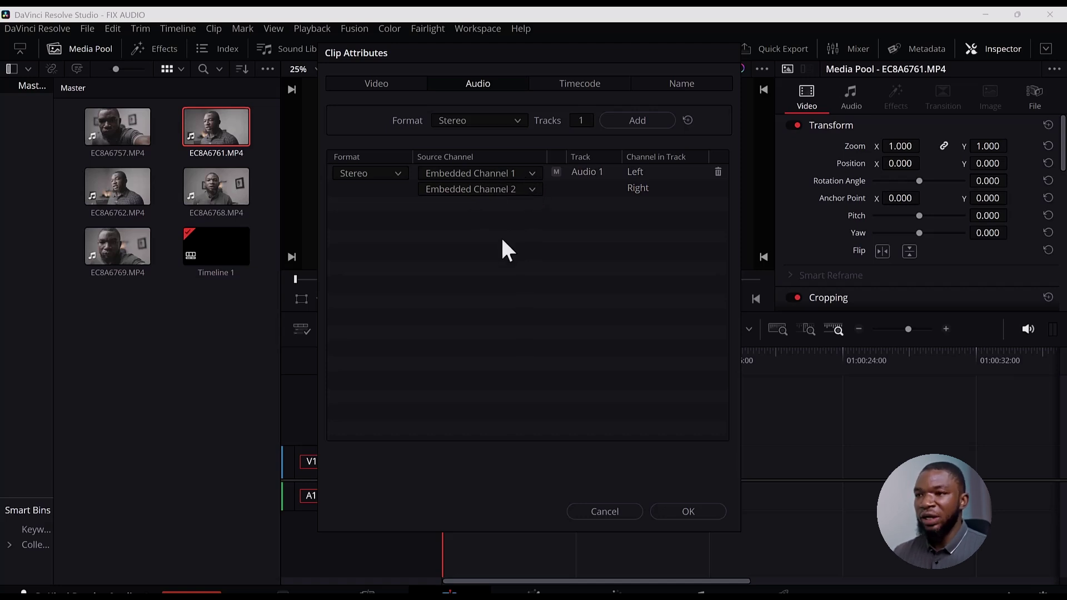
- Try Embedded Channel 2 as the left channel's source for the media pool clip, and discard the change
left_click(522, 177)
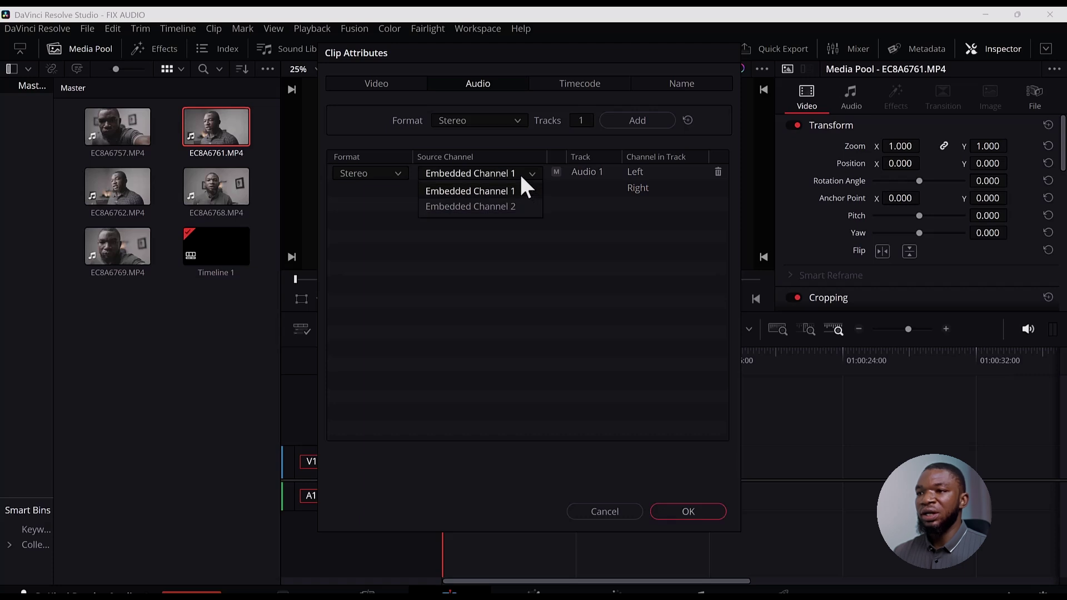
left_click(510, 205)
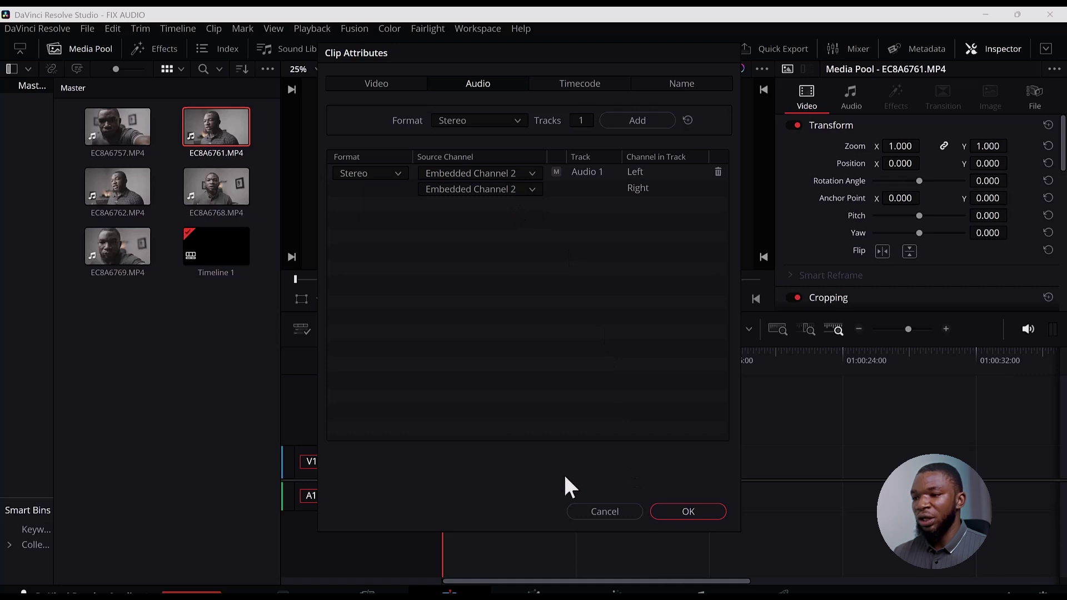
left_click(585, 514)
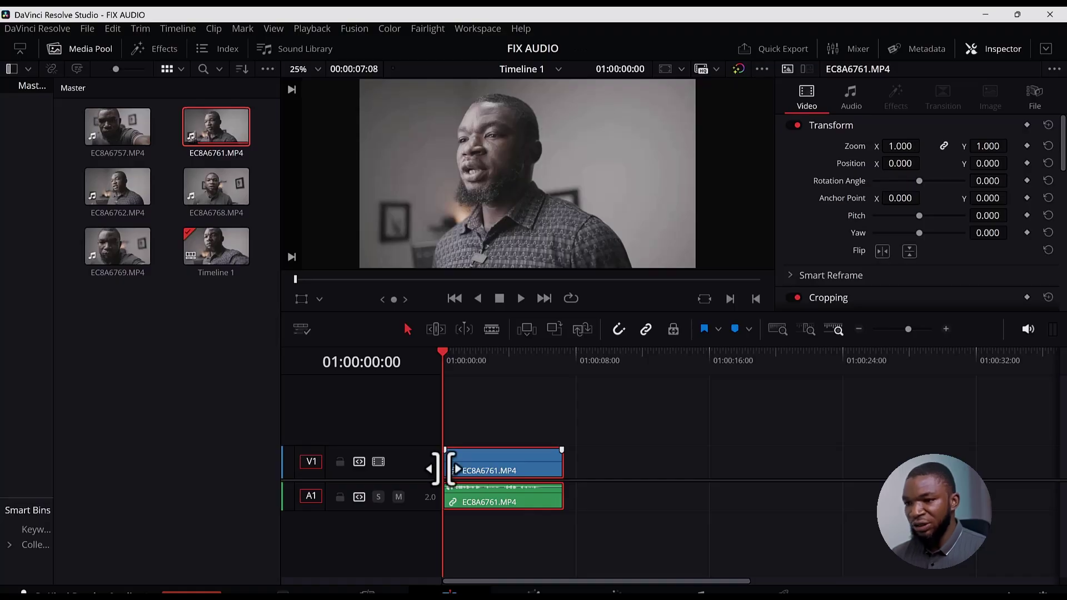
- Set the right channel's source to Embedded Channel 1 in the Clip Attributes of the EC8A6761.MP4 timeline clip
left_click(459, 393)
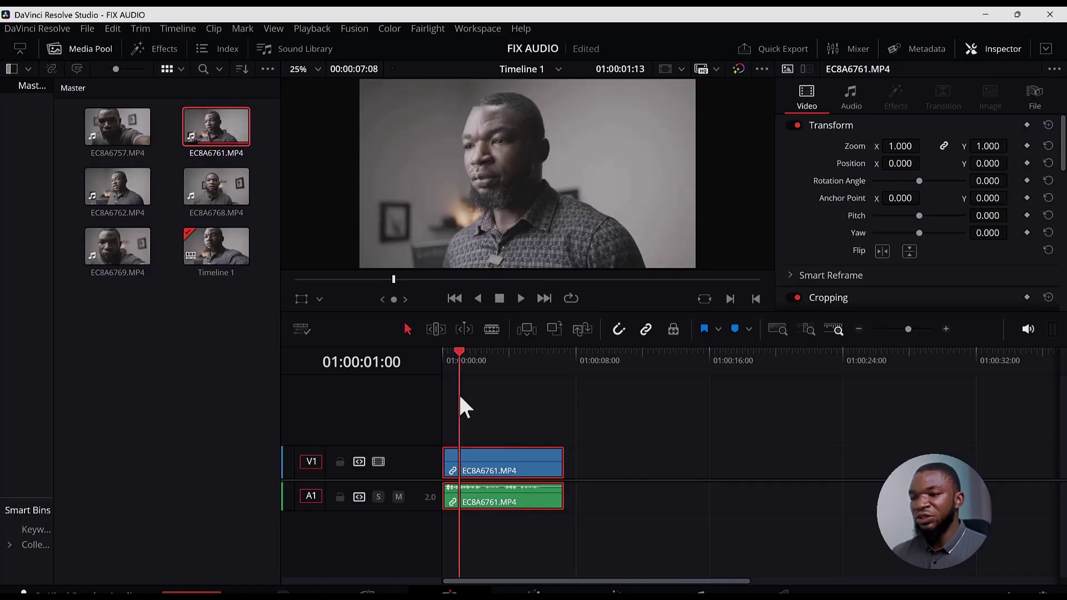
right_click(480, 499)
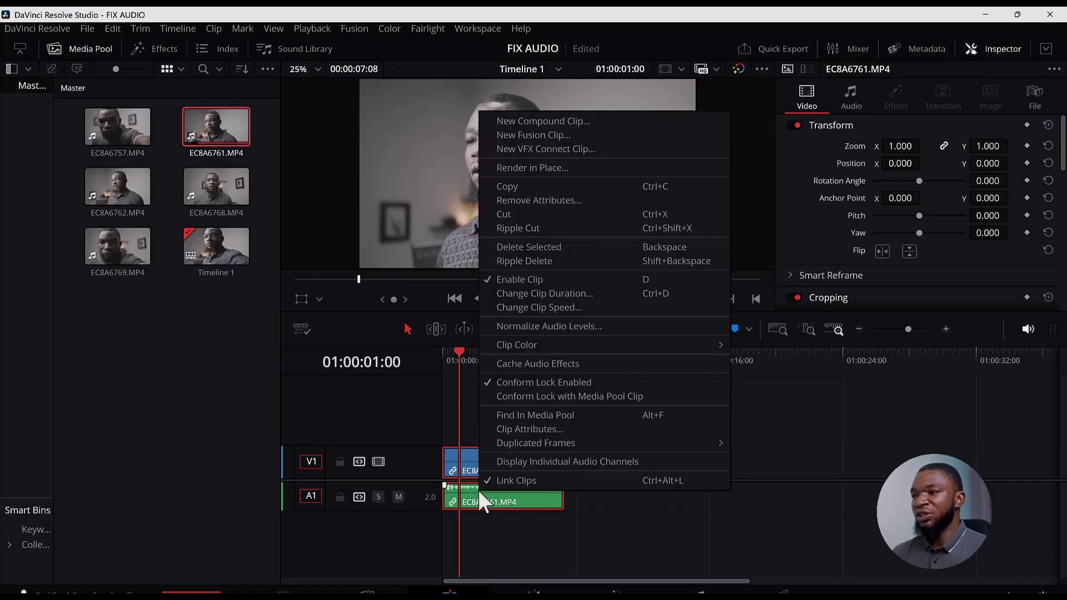
left_click(518, 430)
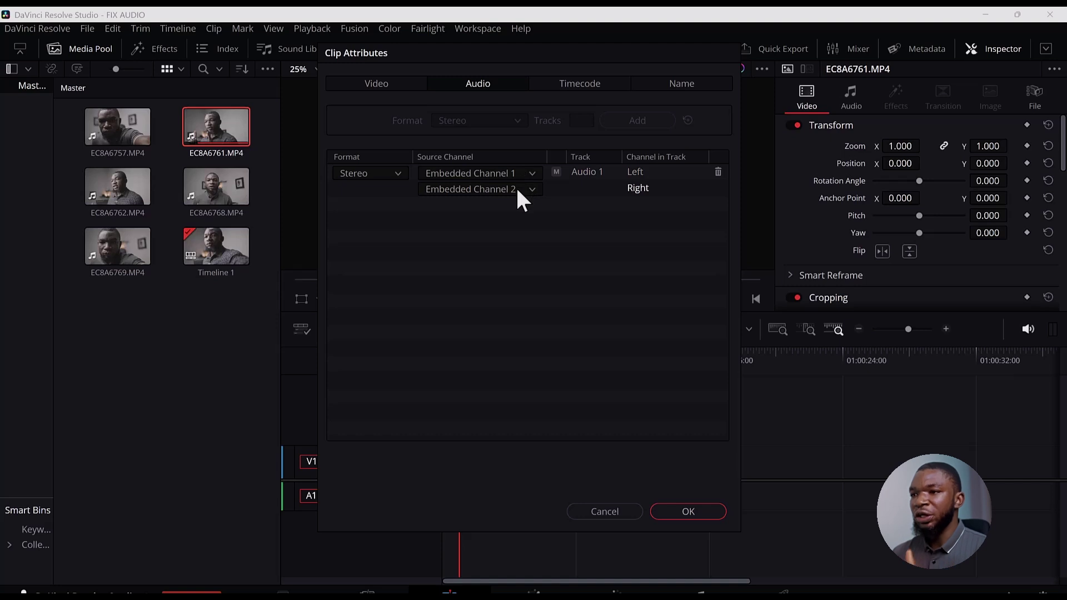
left_click(518, 191)
left_click(515, 189)
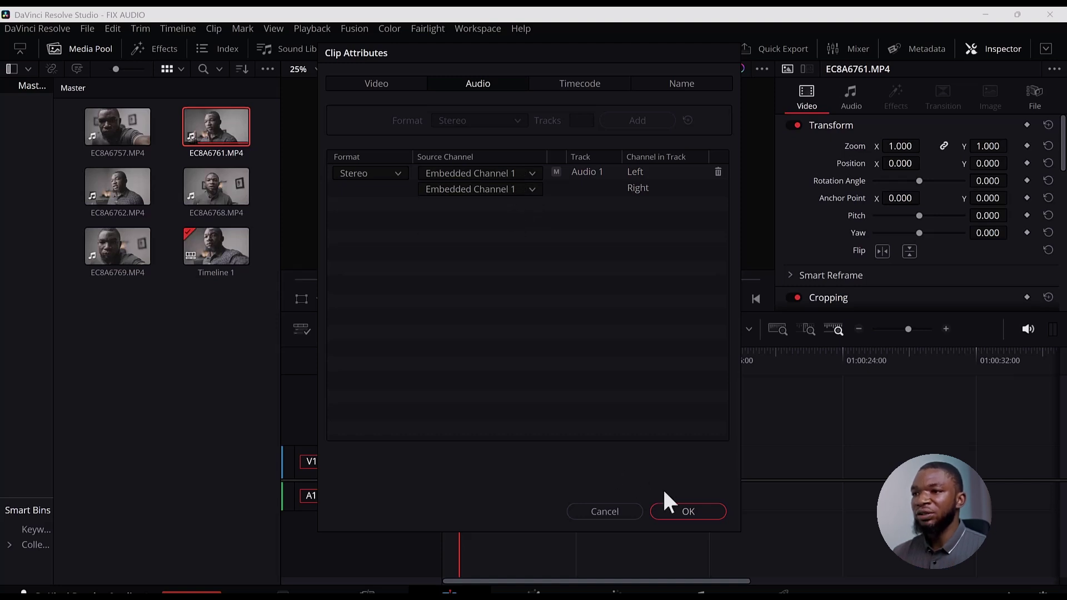
left_click(684, 512)
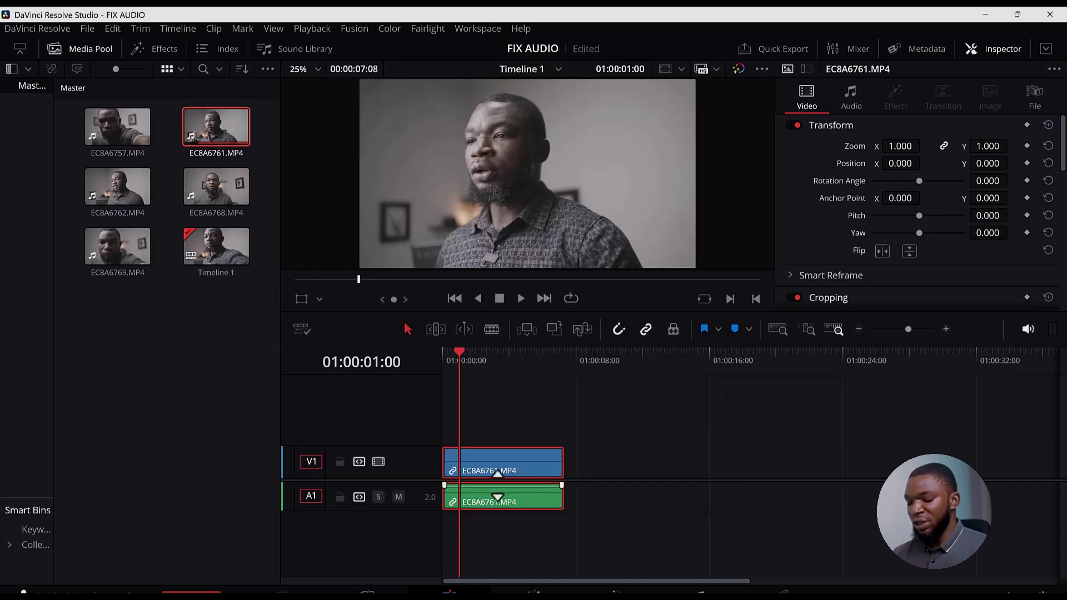
- Play the timeline clip to check its sound and waveform with Embedded Channel 1 assigned to both sides
scroll(498, 484, "up", 4)
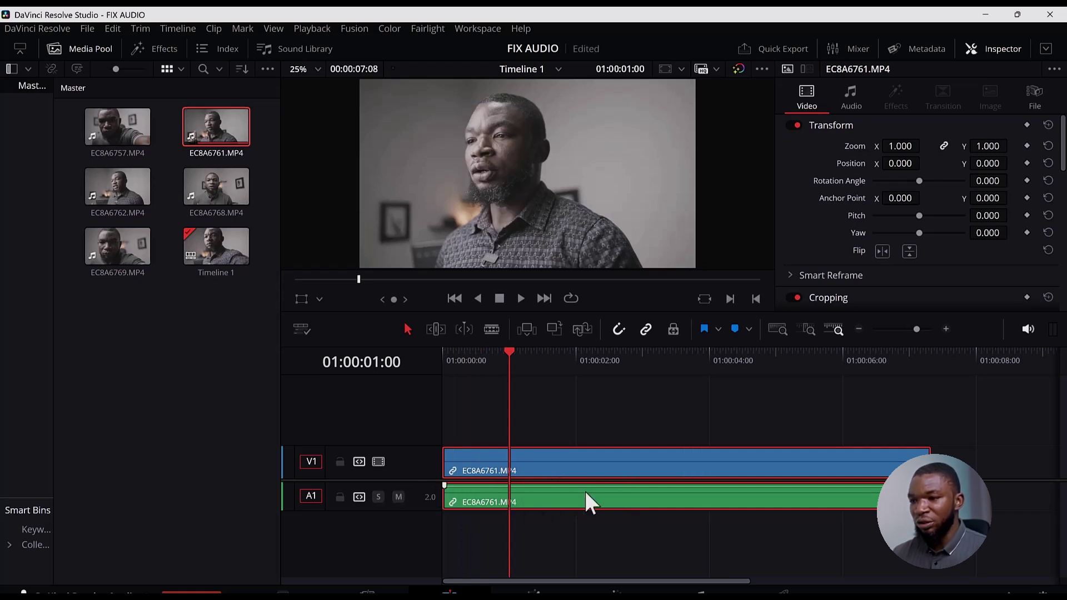
key("space")
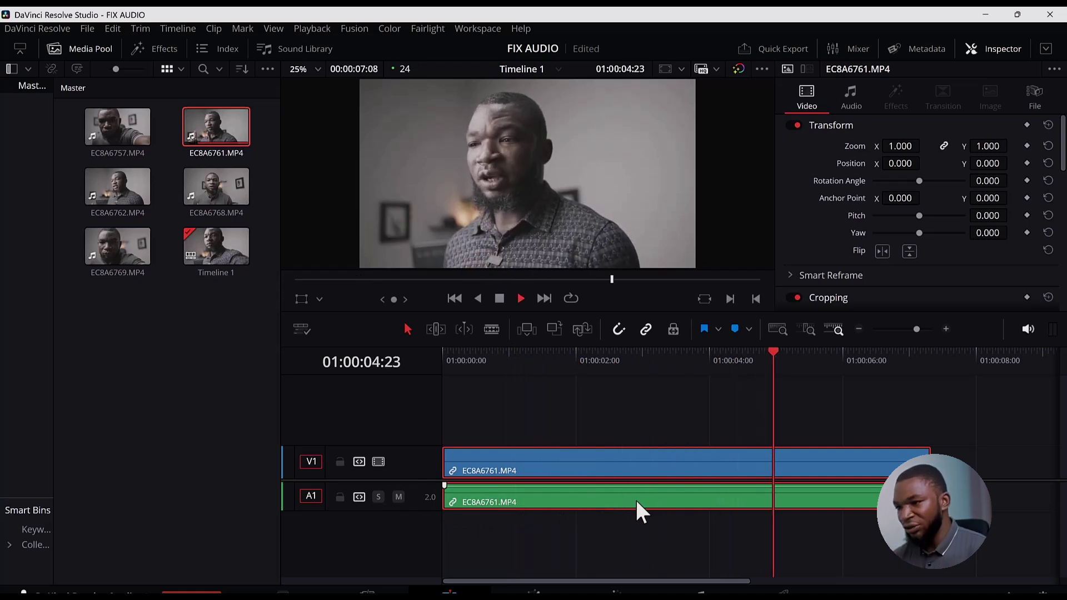
key("space")
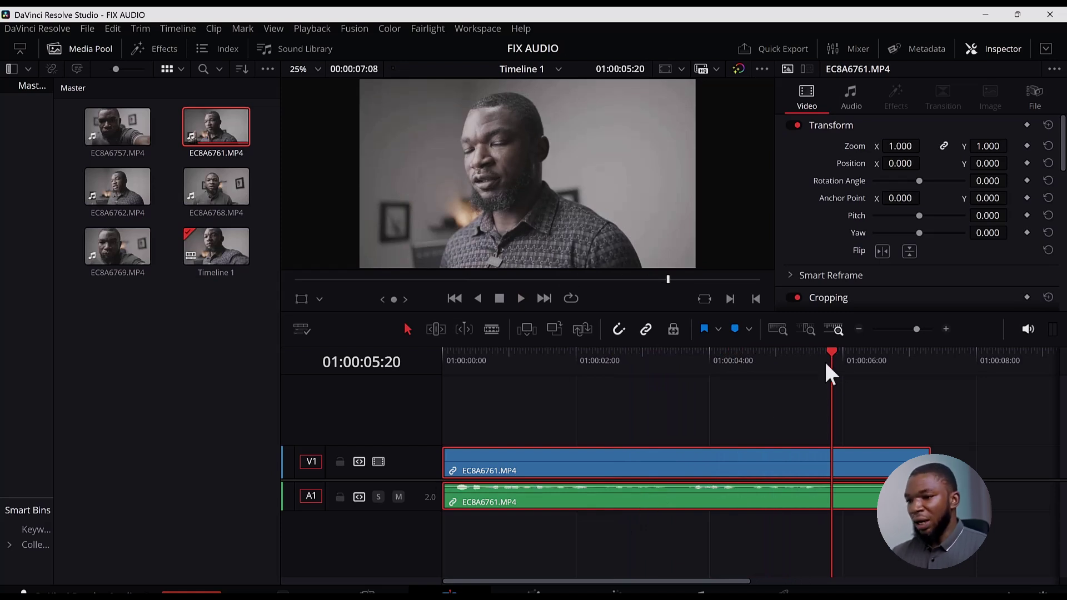
- Move the playhead near the clip's start and set its left channel source to Embedded Channel 2 in Clip Attributes
left_click(461, 355)
right_click(539, 489)
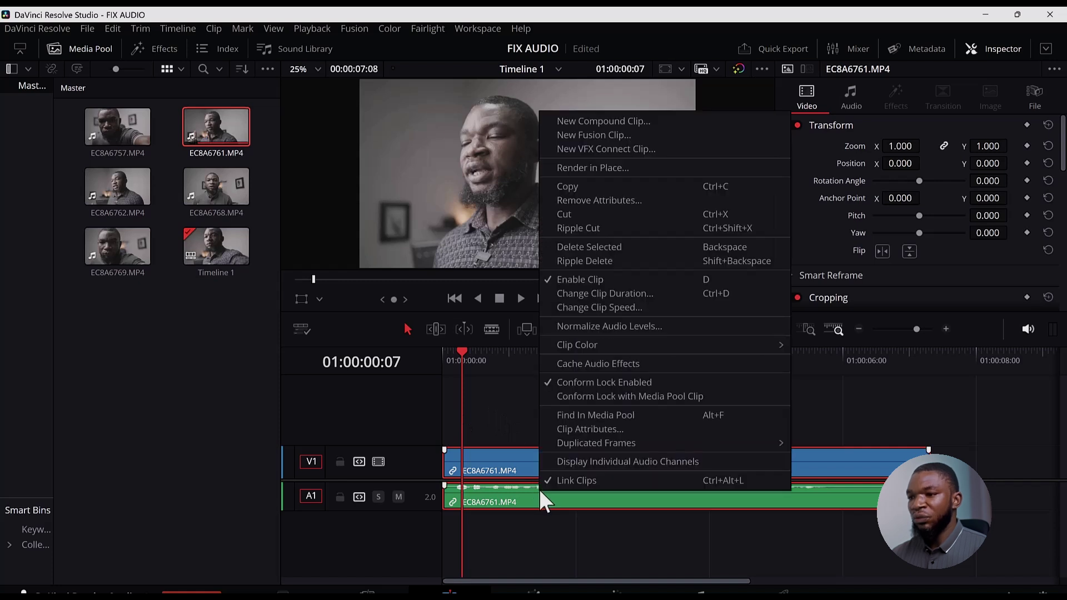
left_click(573, 429)
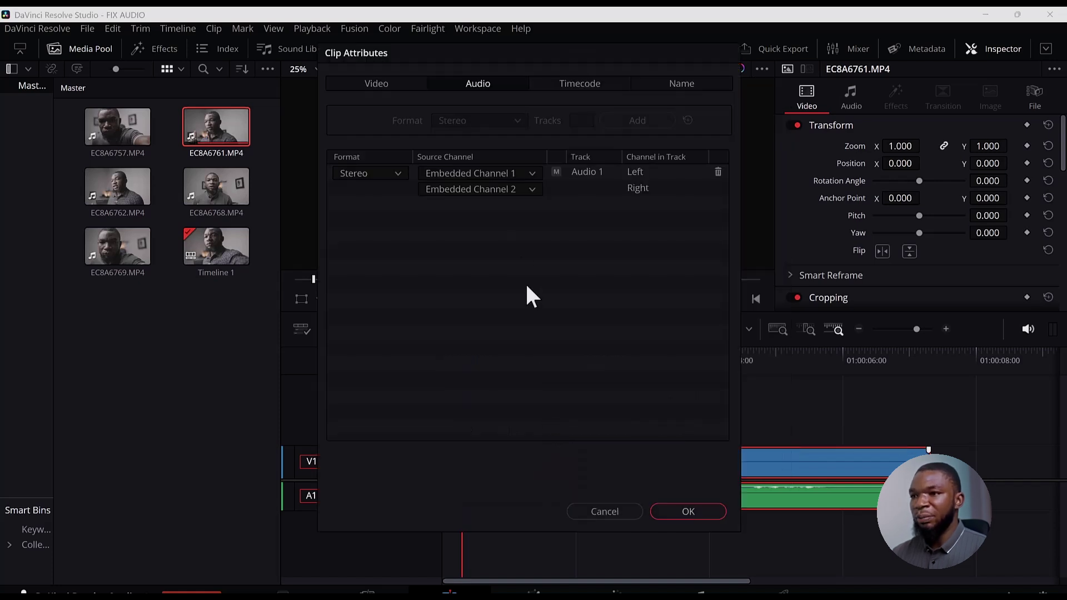
left_click(487, 175)
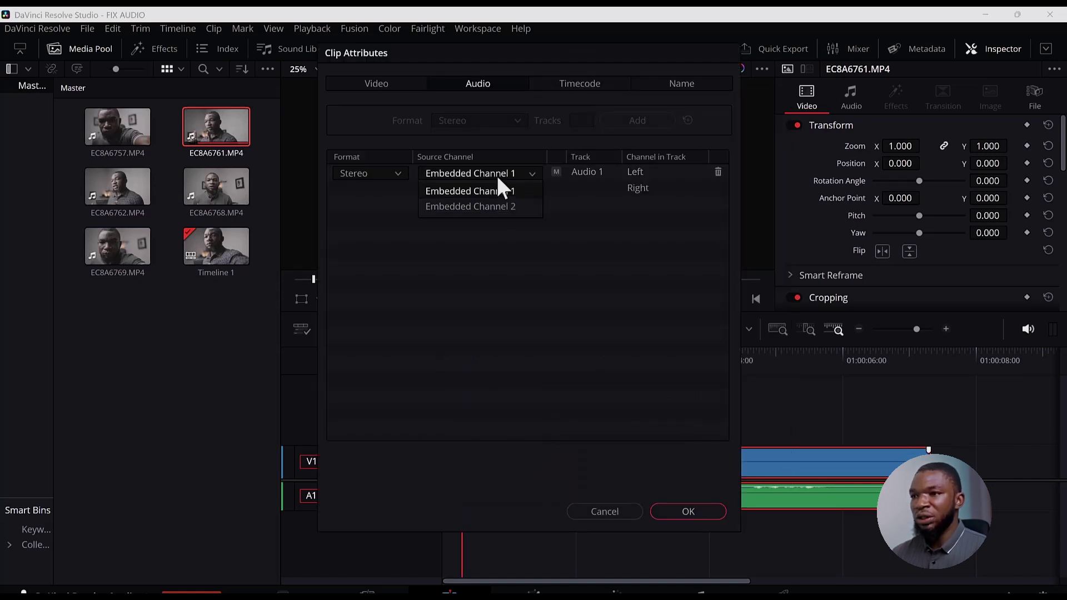
left_click(504, 206)
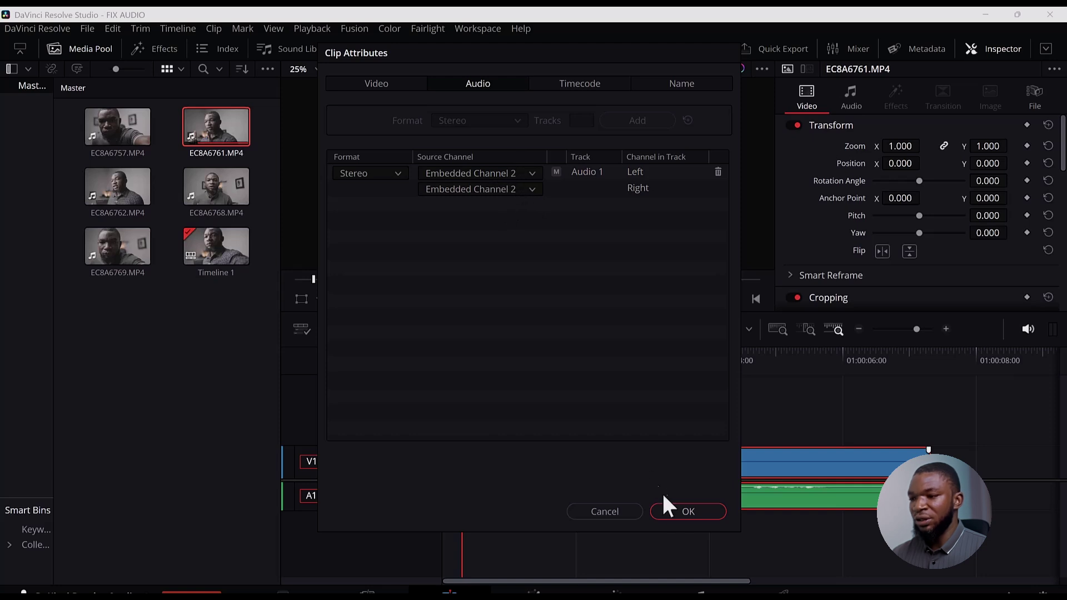
left_click(672, 509)
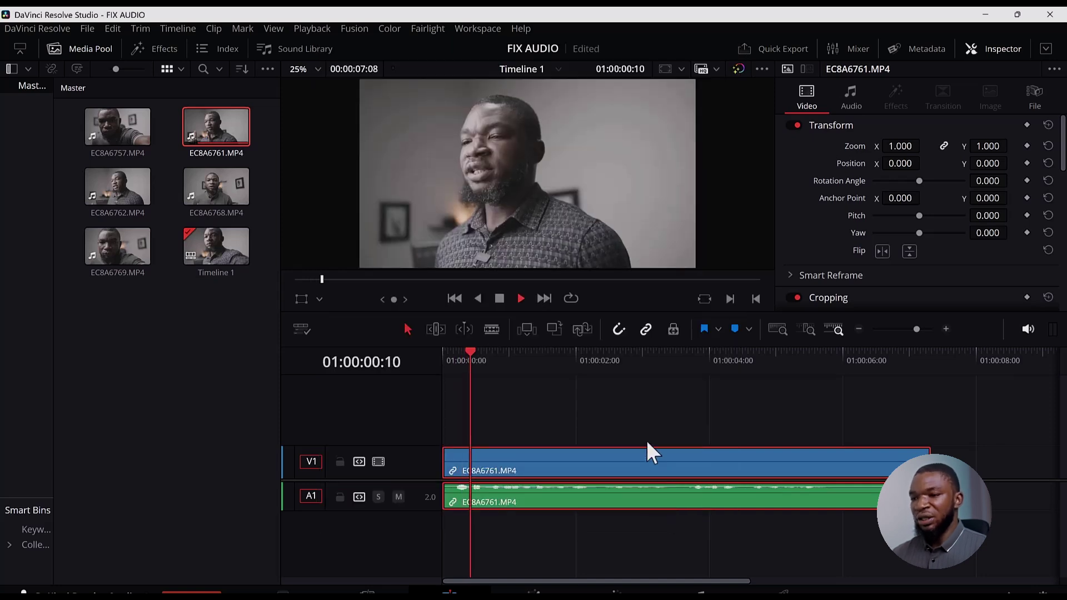